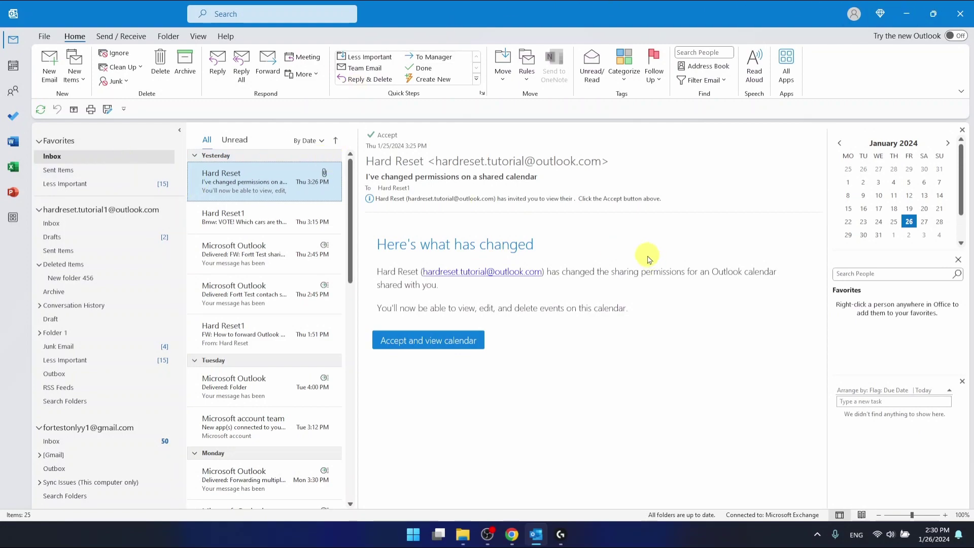
Step: Minimize Outlook to the desktop, select the Outlook shortcut, and restore the window
{"action": "left_click", "coordinate": [906, 13]}
{"action": "left_click_drag", "start_coordinate": [563, 286], "coordinate": [416, 336]}
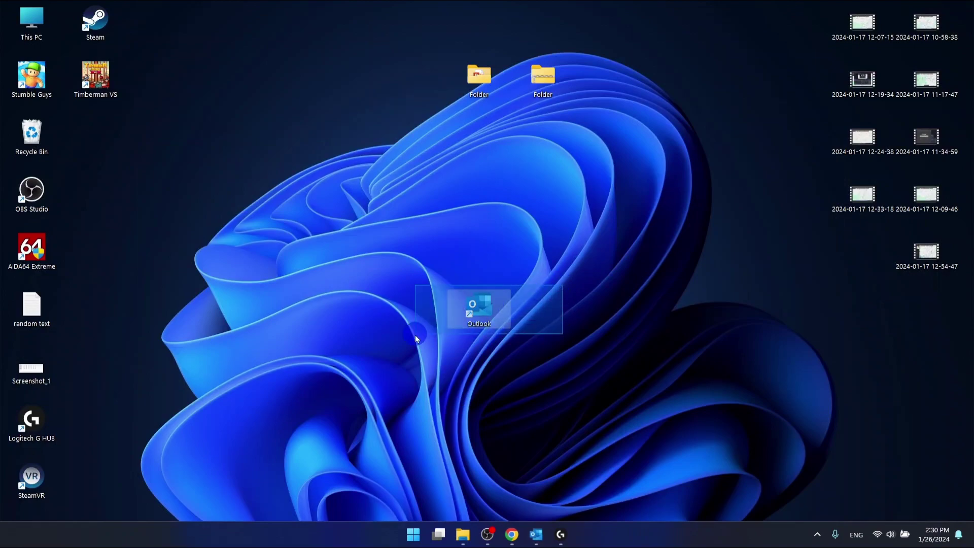
{"action": "left_click", "coordinate": [535, 533]}
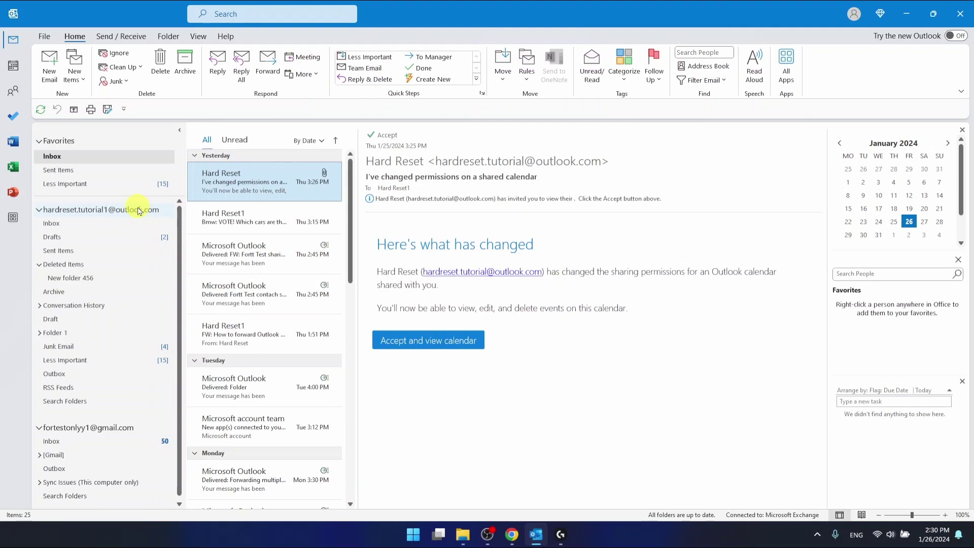
Step: In Deleted Items, permanently delete one forwarded Test Test message after confirming
{"action": "left_click", "coordinate": [92, 264]}
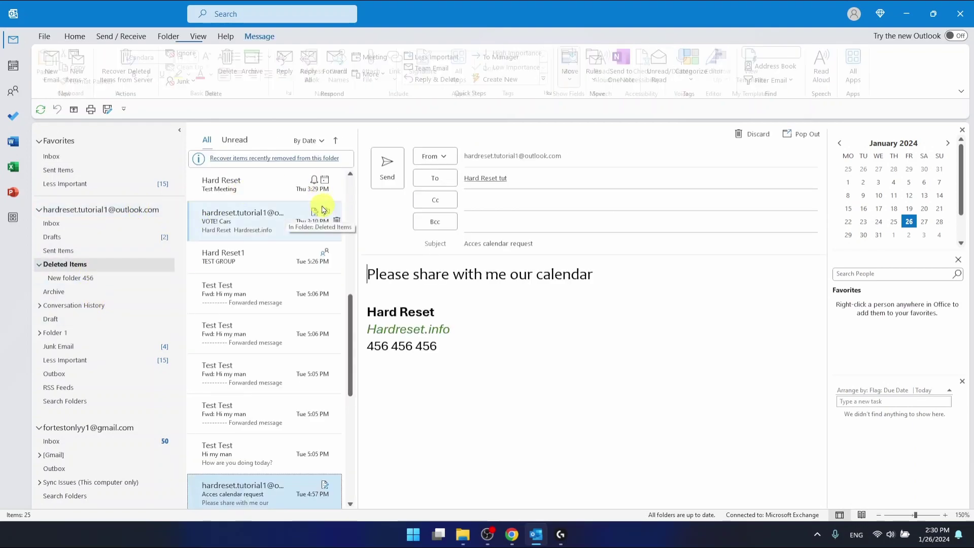
{"action": "left_click", "coordinate": [269, 300]}
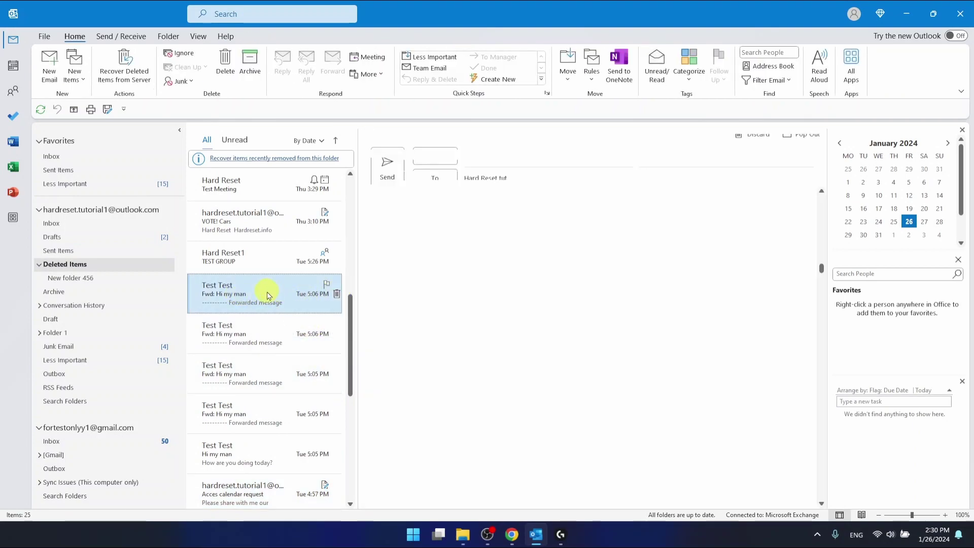
{"action": "left_click", "coordinate": [337, 295]}
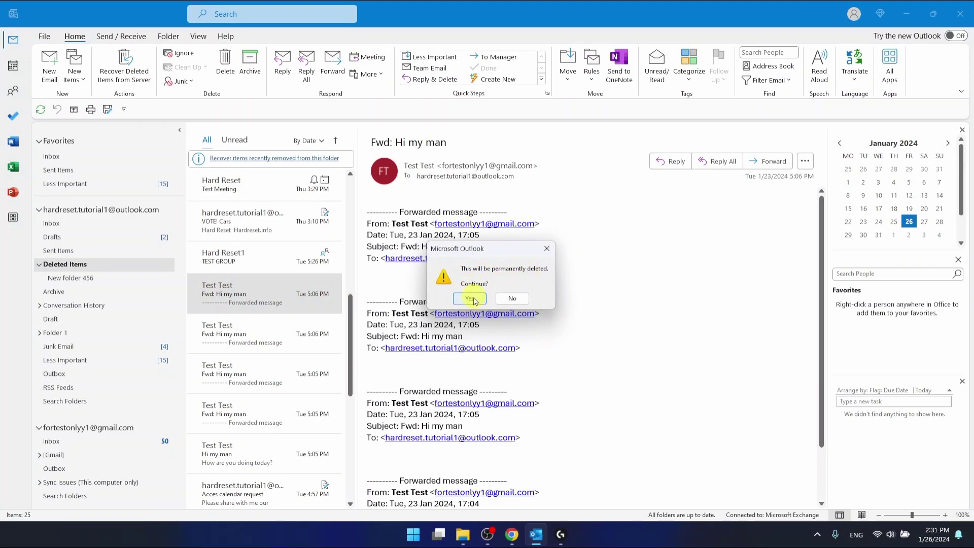
{"action": "left_click", "coordinate": [473, 299]}
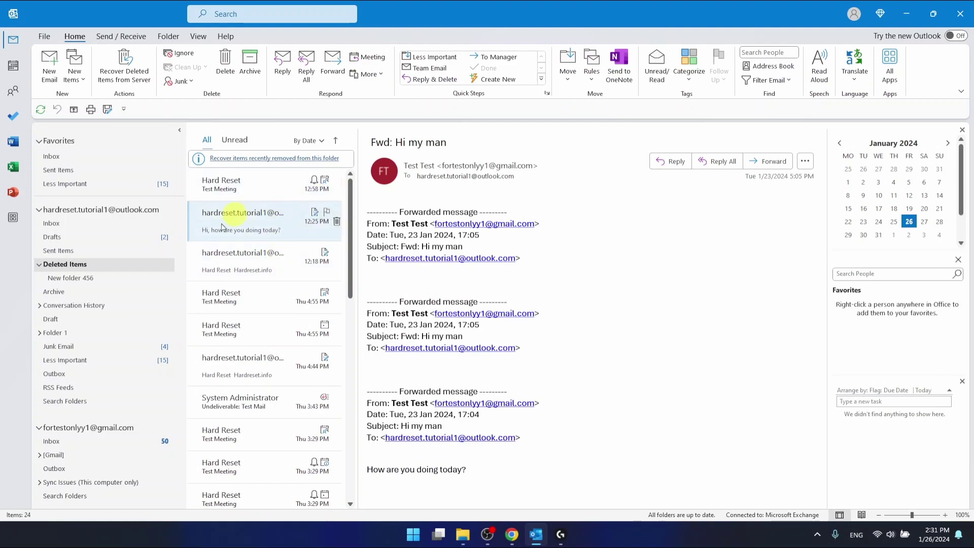
Step: Permanently delete the five top messages (12:58 PM, 12:25 PM, 12:18 PM, two Thu 4:55 PM)
{"action": "left_click", "coordinate": [250, 189], "text": "ctrl"}
{"action": "left_click", "coordinate": [251, 219], "text": "ctrl"}
{"action": "left_click", "coordinate": [246, 254], "text": "ctrl"}
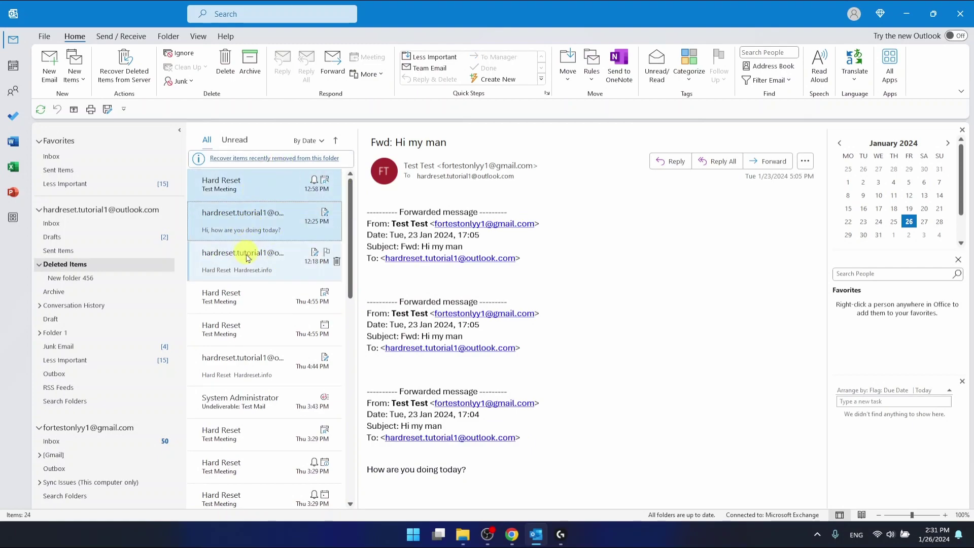
{"action": "left_click", "coordinate": [250, 304], "text": "ctrl"}
{"action": "left_click", "coordinate": [252, 327], "text": "ctrl"}
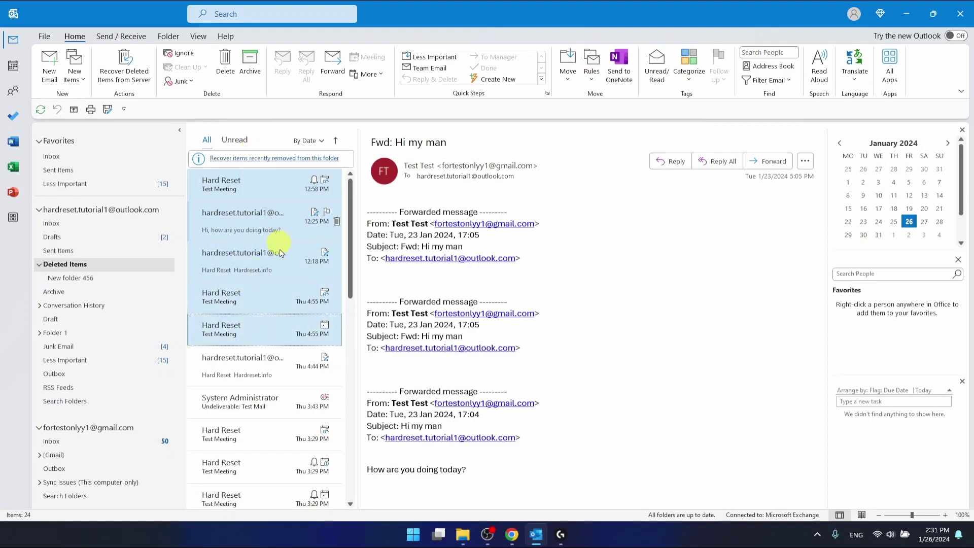
{"action": "key", "text": "Delete"}
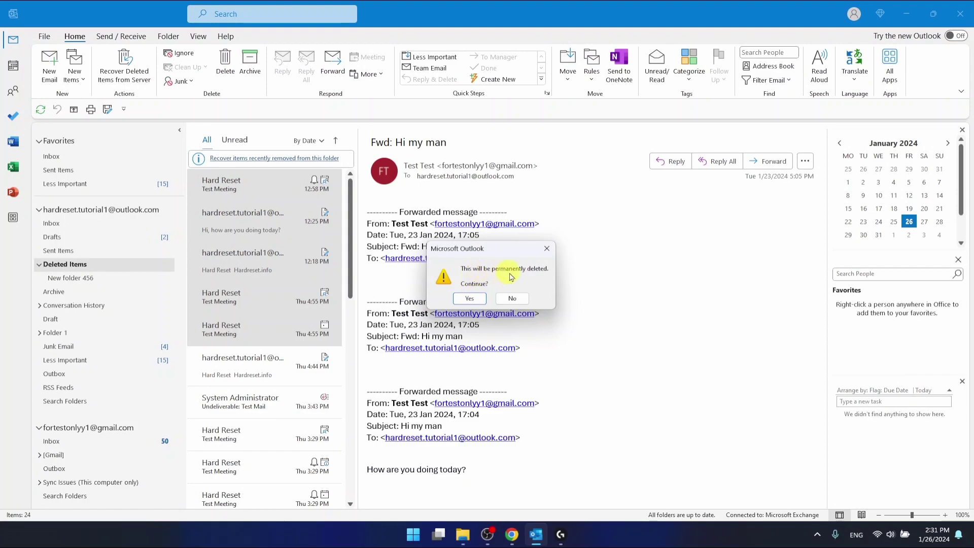
{"action": "left_click", "coordinate": [470, 299]}
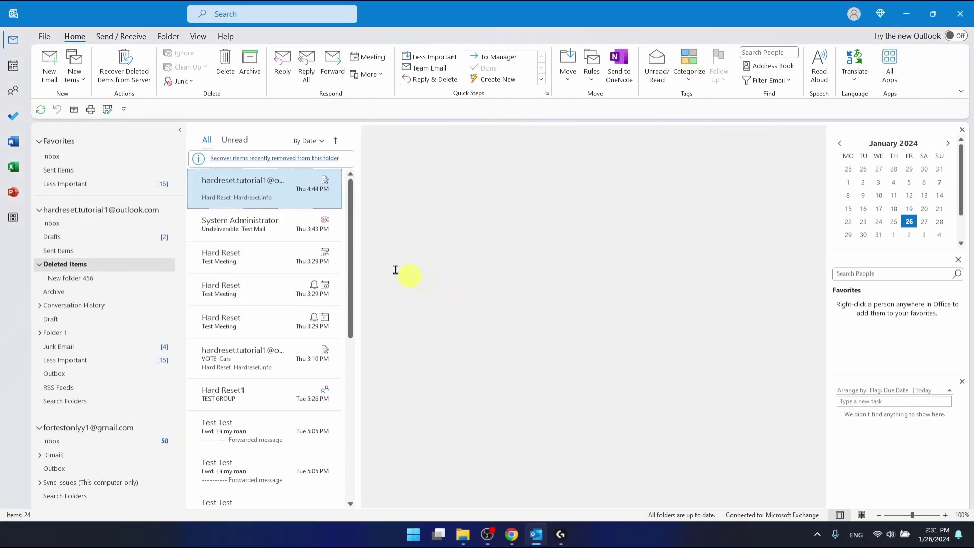
{"action": "left_click", "coordinate": [285, 372]}
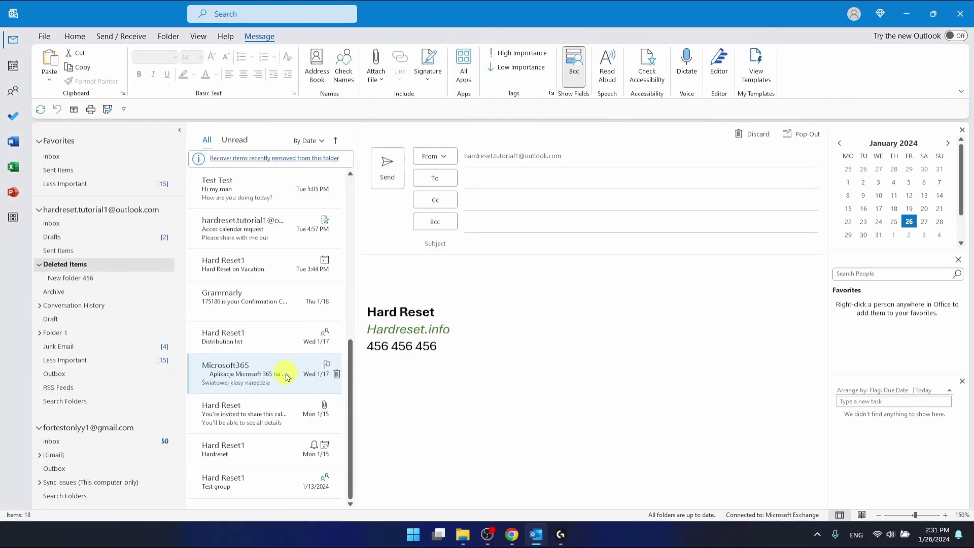
{"action": "scroll", "coordinate": [283, 371], "scroll_direction": "up", "scroll_amount": 5}
{"action": "scroll", "coordinate": [283, 372], "scroll_direction": "up", "scroll_amount": 5}
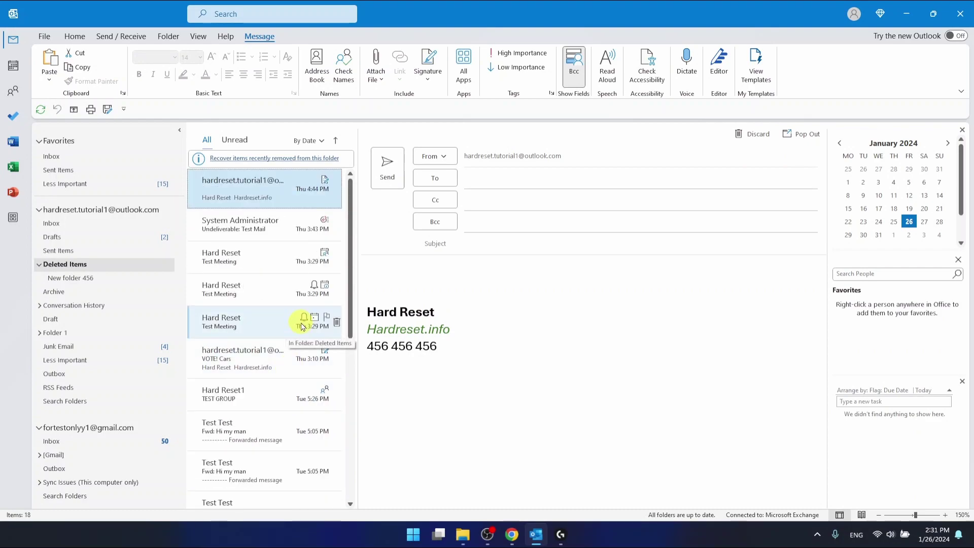
Step: Select all messages in Deleted Items with Ctrl+A and permanently delete them, confirming
{"action": "key", "text": "ctrl+a"}
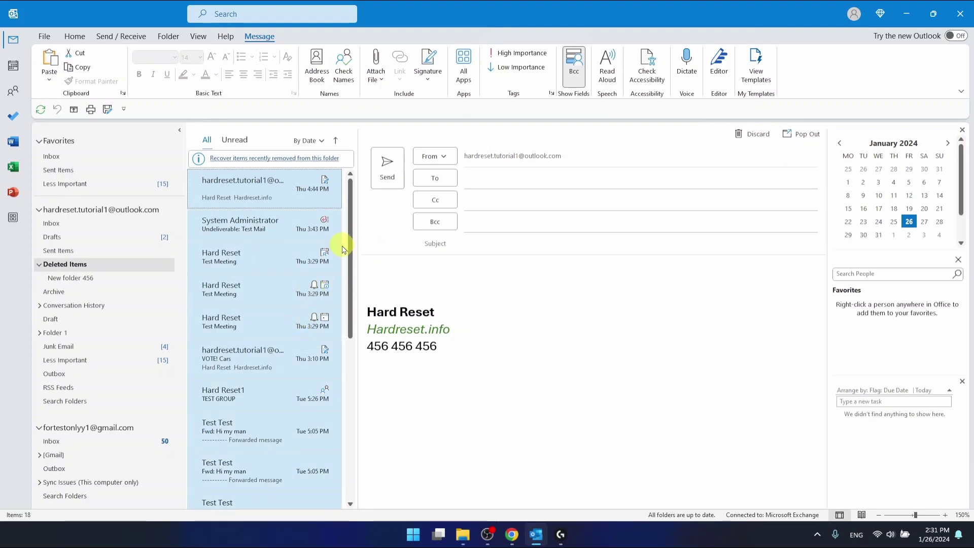
{"action": "left_click_drag", "start_coordinate": [351, 246], "coordinate": [337, 401]}
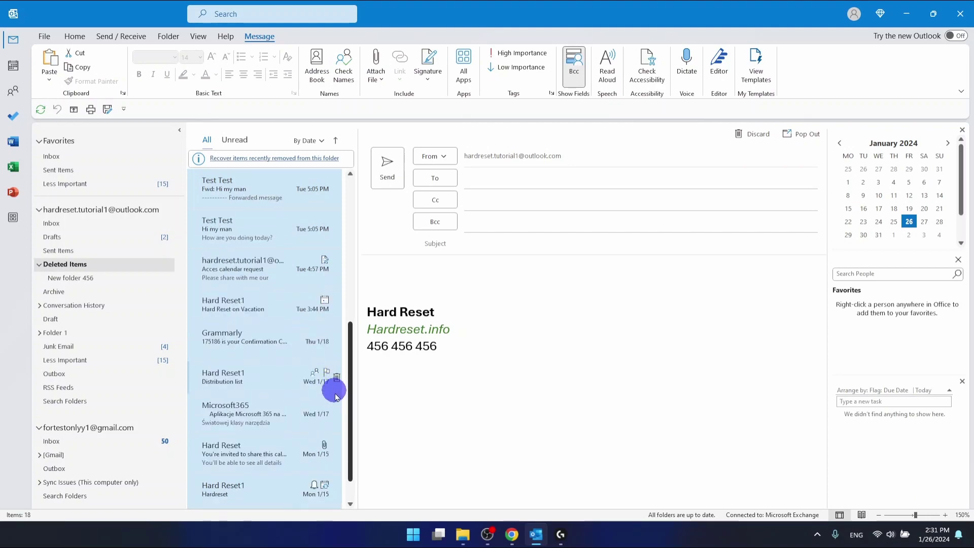
{"action": "left_click_drag", "start_coordinate": [337, 401], "coordinate": [333, 224]}
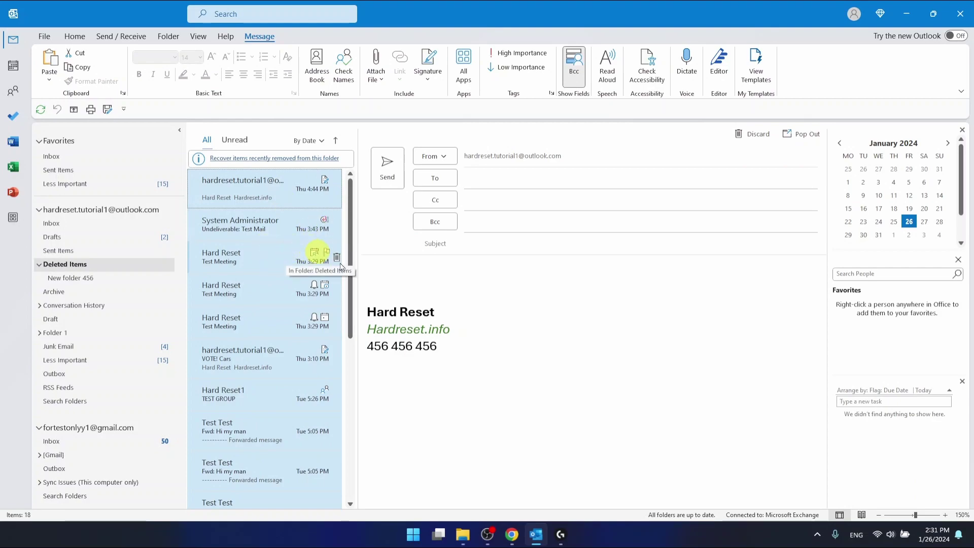
{"action": "mouse_move", "coordinate": [263, 256]}
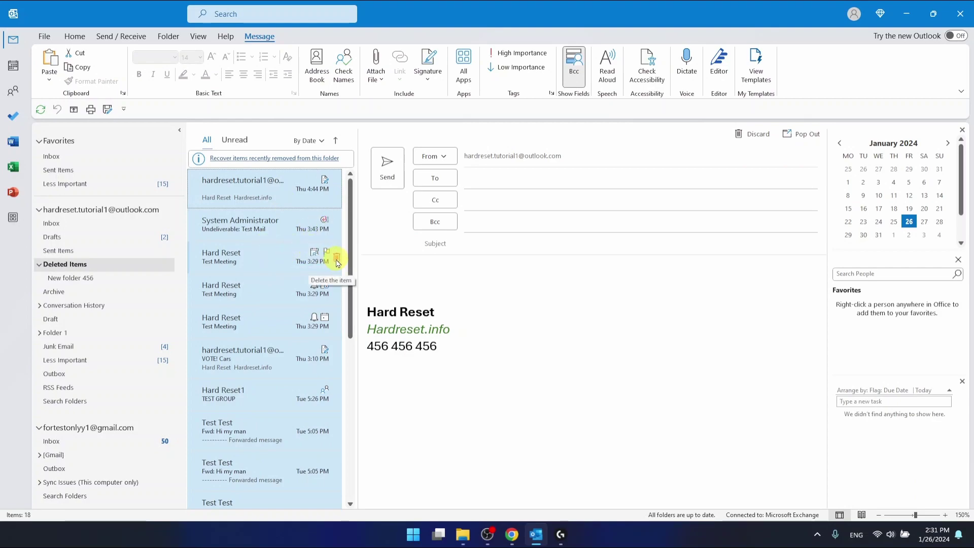
{"action": "left_click", "coordinate": [337, 262]}
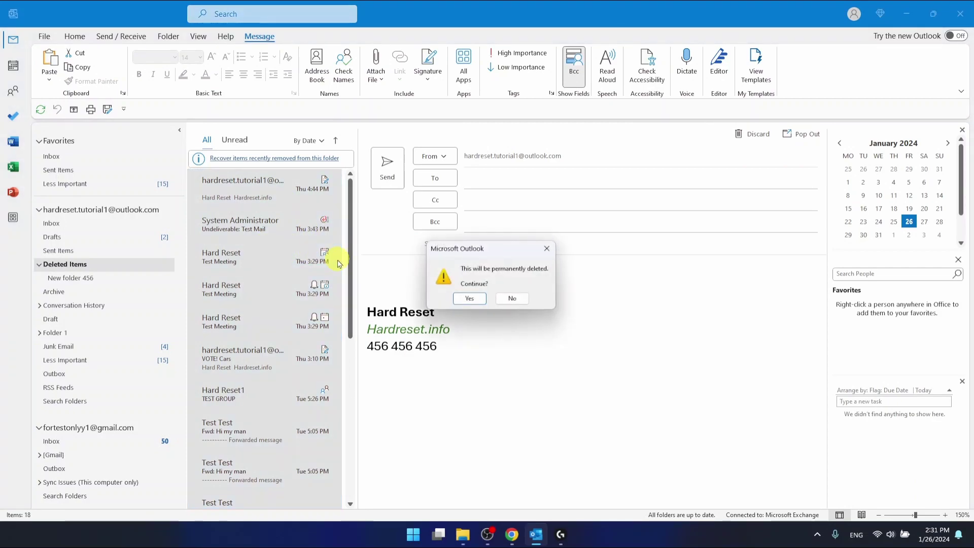
{"action": "left_click", "coordinate": [468, 299]}
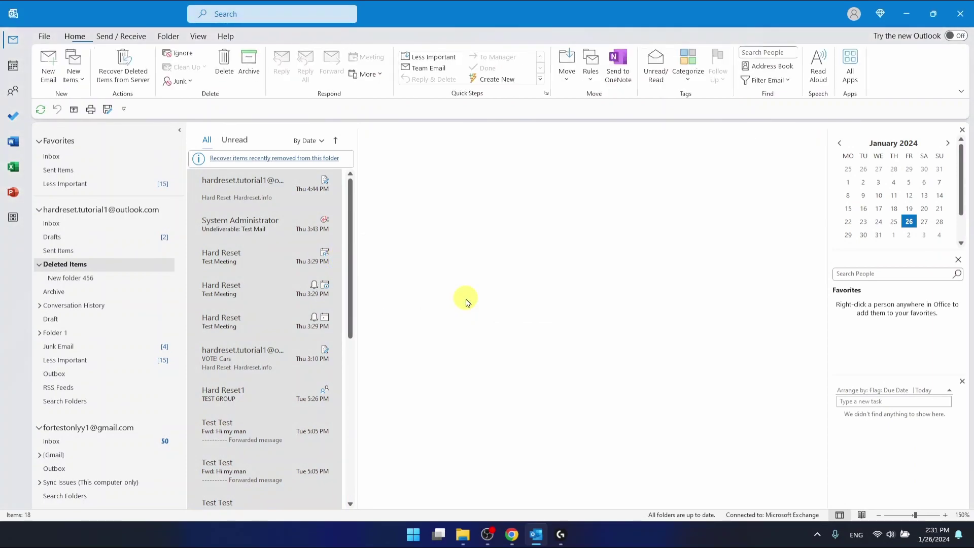